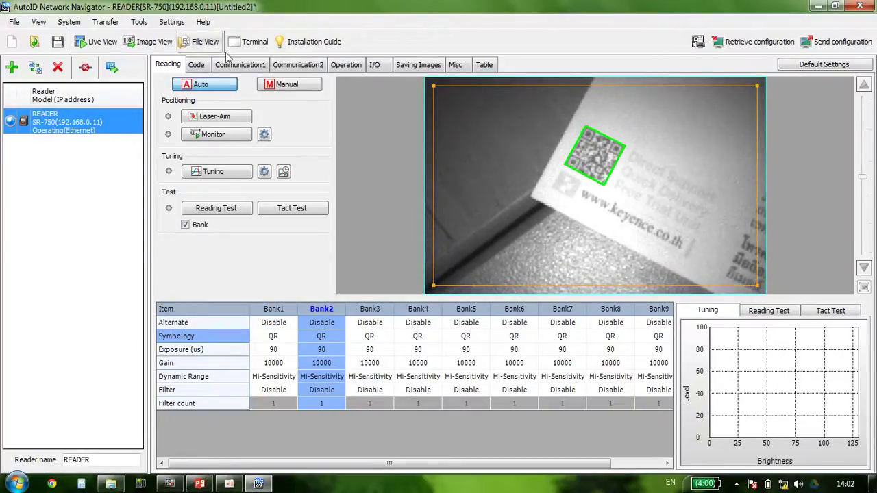
- Review the reader's RS-232C and Ethernet settings and its second page of communication settings
left_click(249, 67)
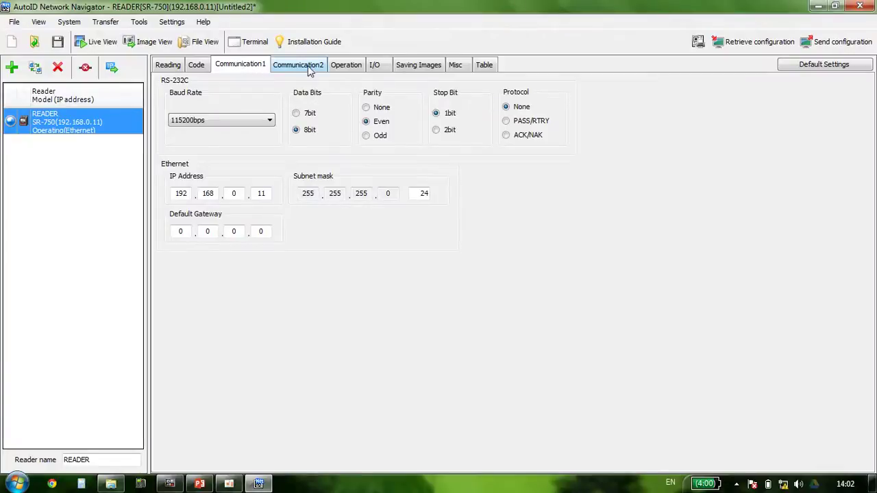
left_click(310, 68)
left_click(260, 69)
- Open the reader's terminal and its live view, and arrange the two windows side by side
left_click(248, 41)
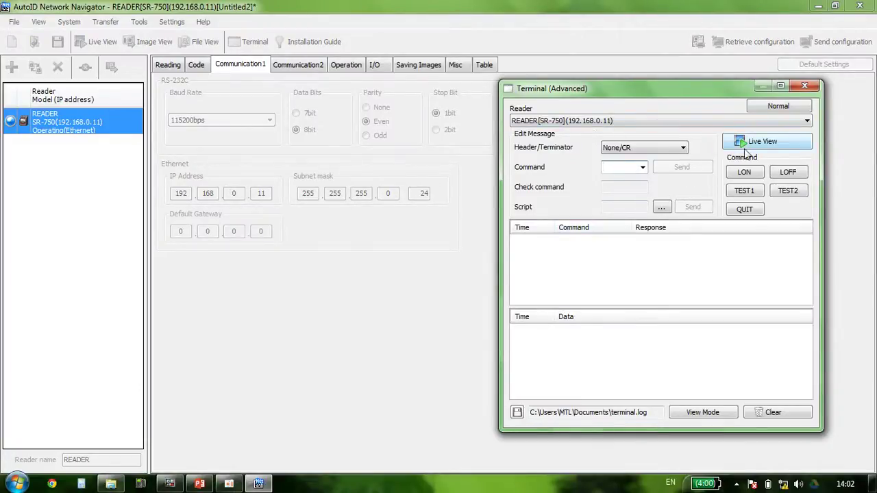
left_click_drag(704, 93, 619, 72)
left_click(476, 134)
left_click_drag(386, 83, 295, 67)
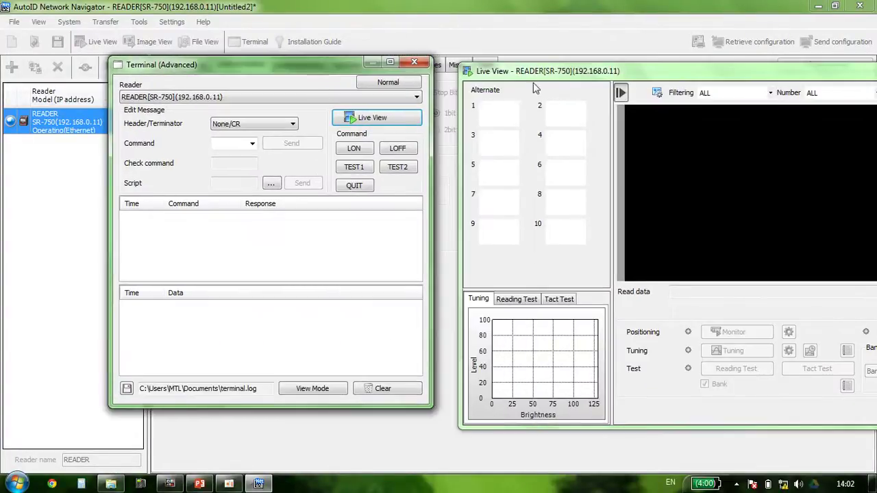
left_click_drag(555, 71, 549, 57)
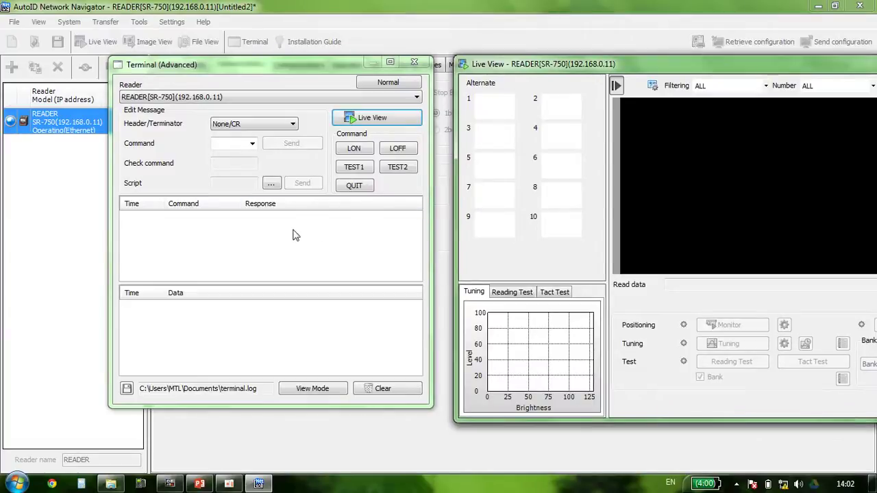
- Send LON and LOFF to the reader with the None/CR header/terminator, and repeat both commands with STX/ETX
left_click(354, 149)
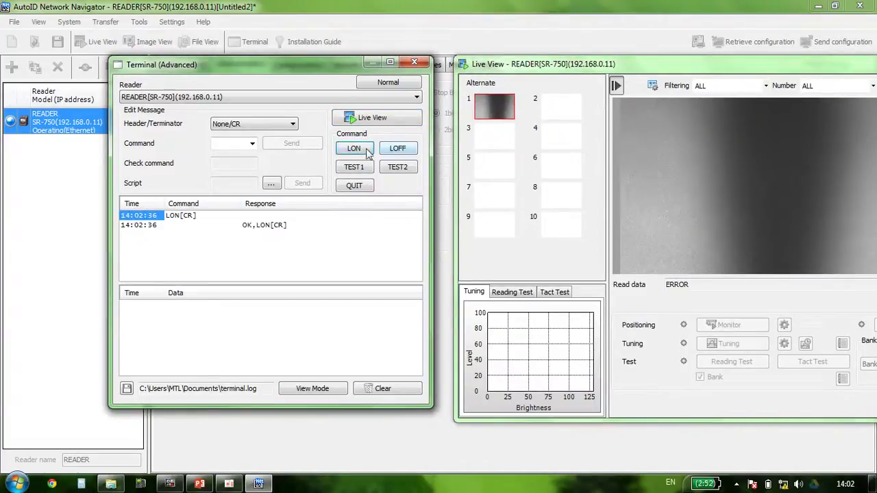
left_click(399, 150)
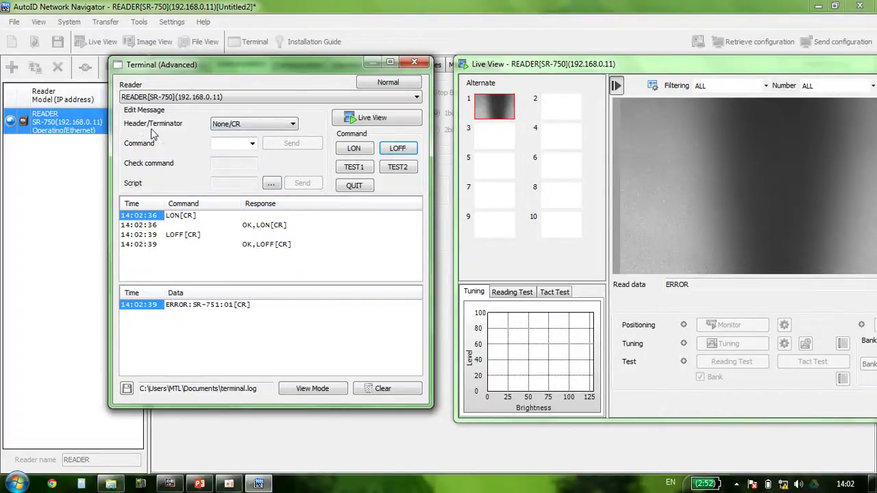
left_click(266, 125)
left_click(266, 125)
left_click(248, 126)
left_click(238, 144)
left_click(354, 148)
left_click(397, 148)
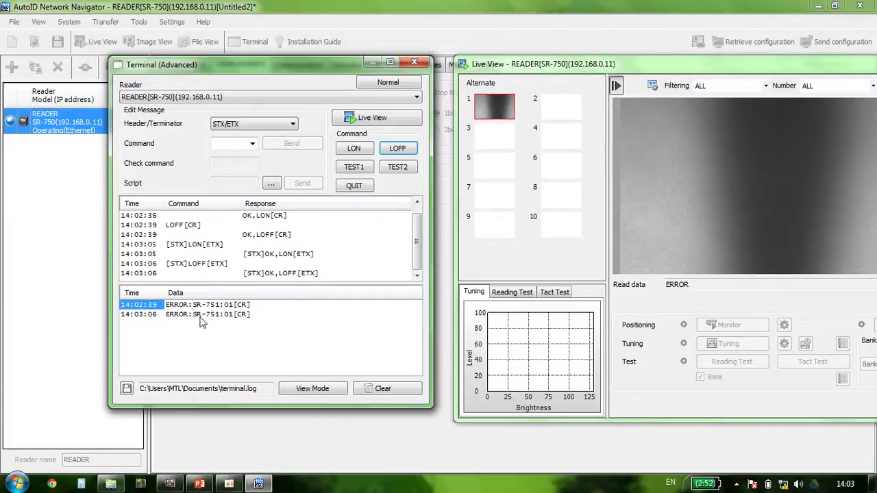
- Set the terminal's header/terminator to None/CR
left_click(244, 125)
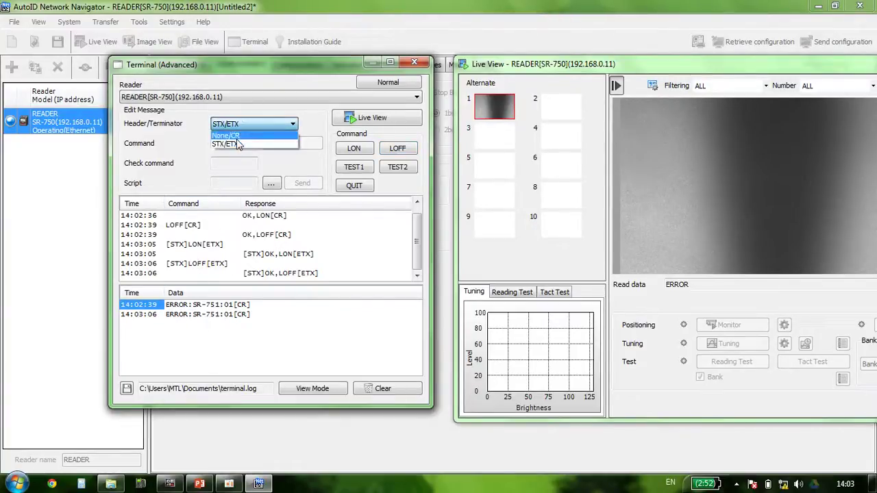
left_click(243, 136)
left_click(252, 144)
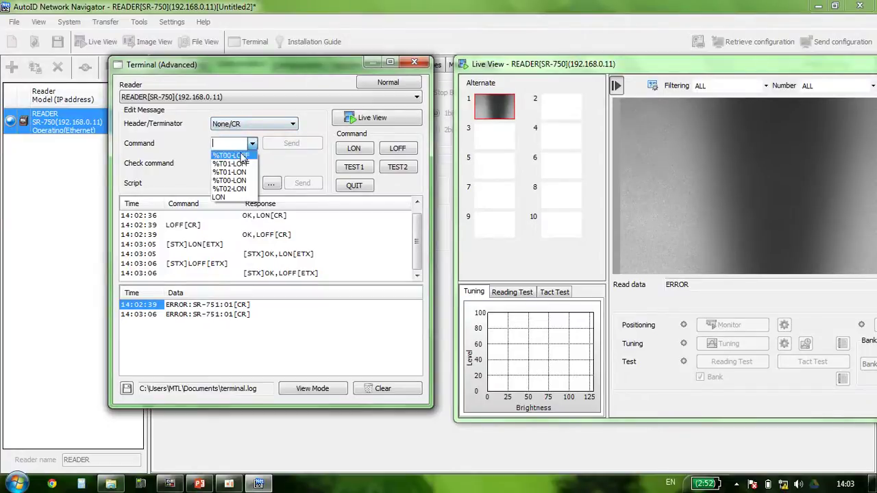
left_click(233, 156)
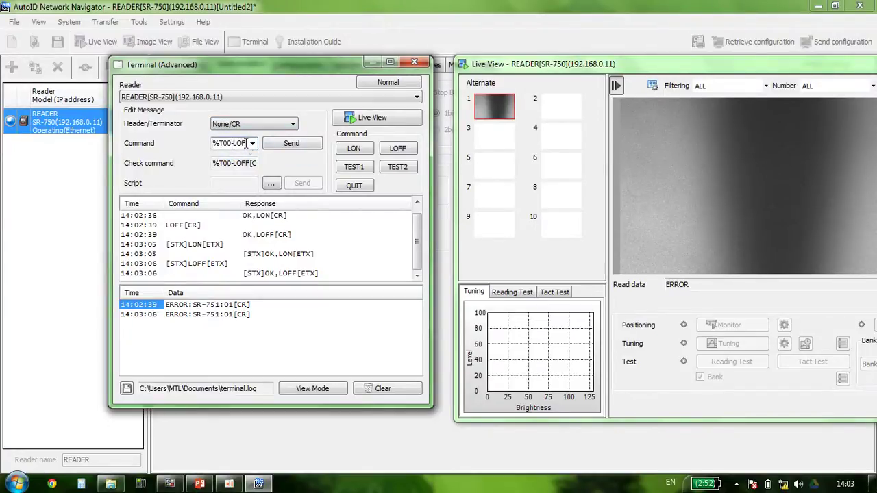
double_click(238, 147)
key("Delete")
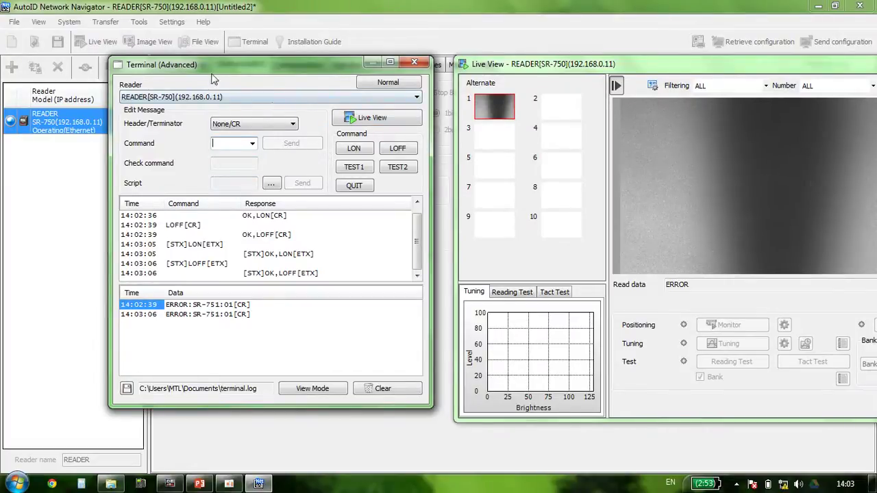
left_click(216, 100)
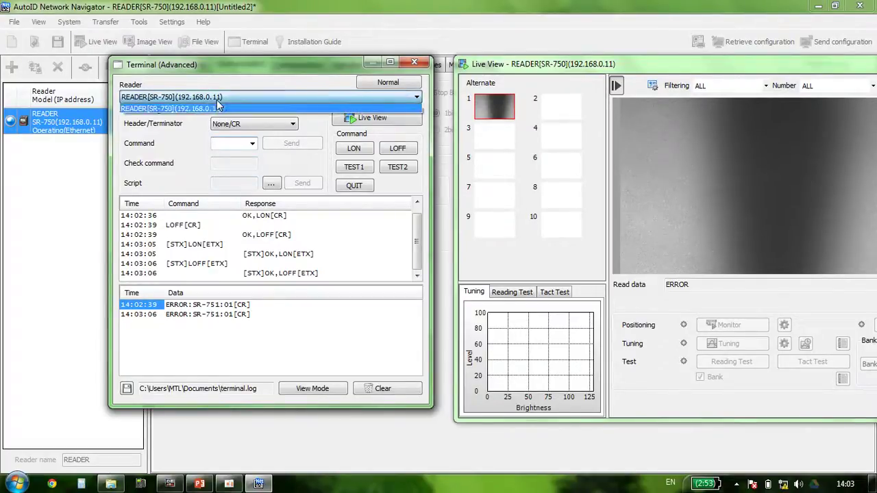
left_click(221, 96)
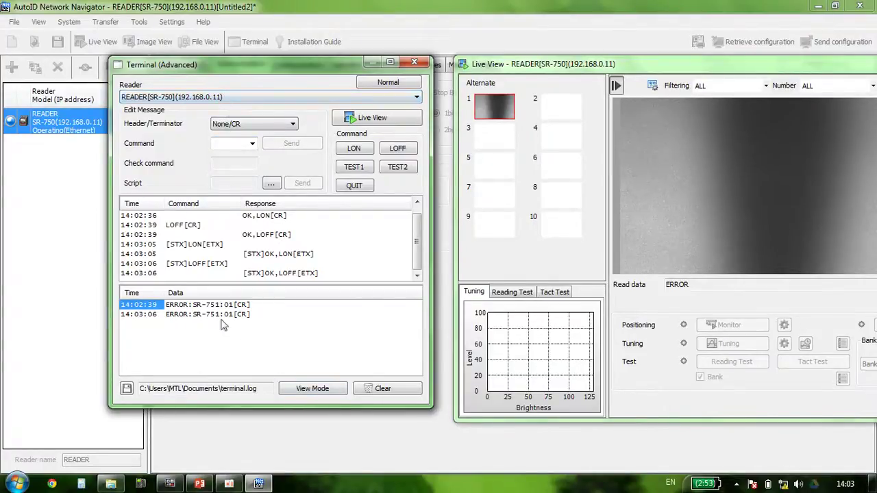
- Clear the terminal log, and close the terminal and live view windows after checking the read data
left_click(384, 388)
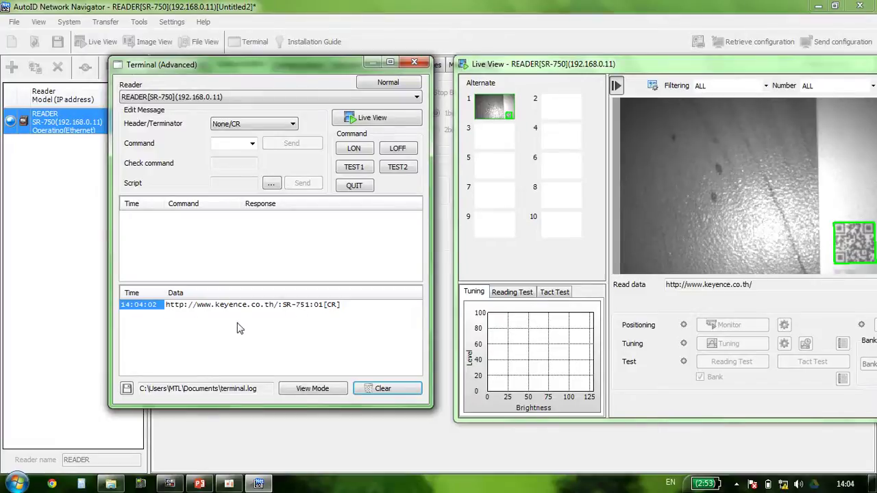
left_click(414, 62)
left_click_drag(784, 67, 527, 57)
left_click(678, 58)
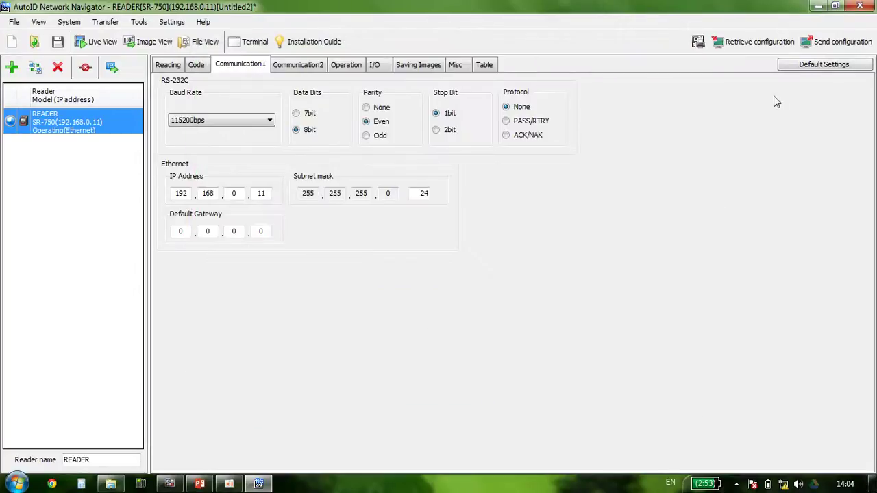
- Review the second communication page and the Master/Slave operation settings of the reader
left_click(819, 69)
left_click(299, 65)
left_click(338, 66)
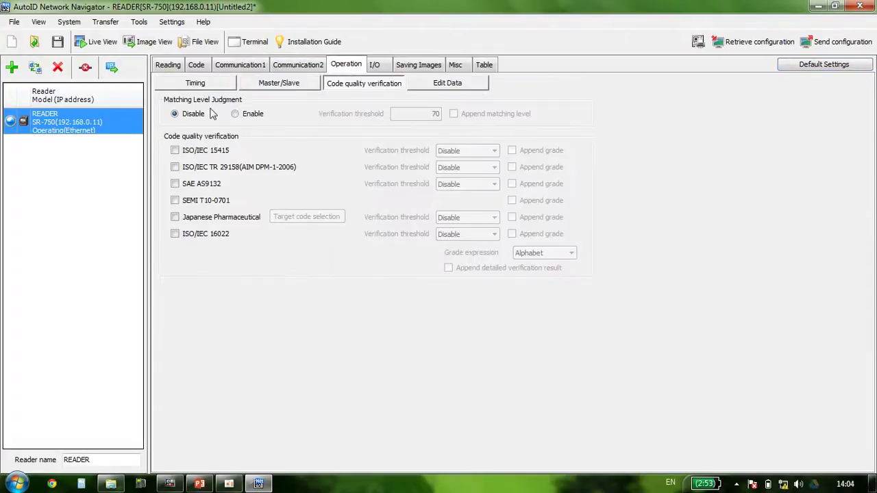
left_click(293, 85)
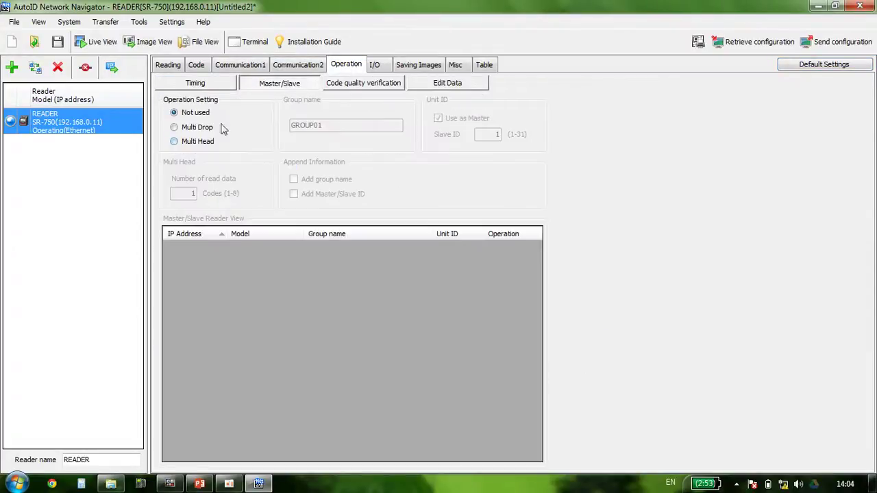
- Restore the default settings, including the IP address, subnet mask and default gateway, the bank settings and other settings
left_click(823, 65)
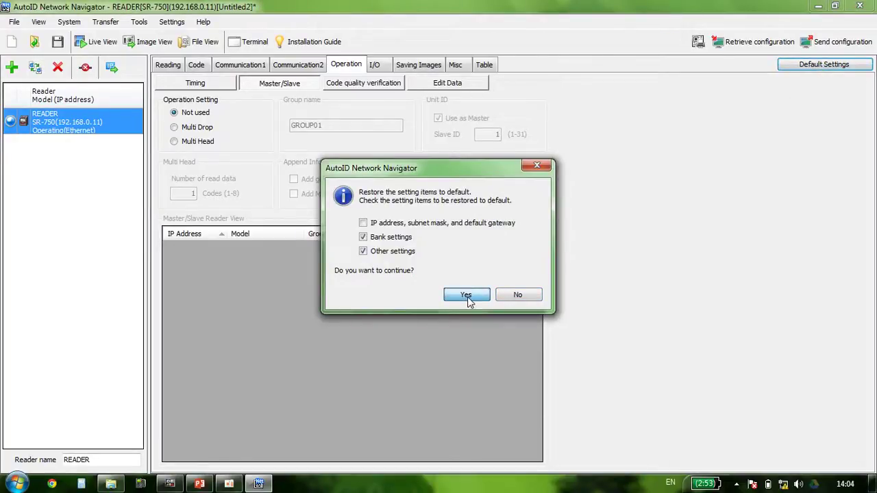
left_click(525, 295)
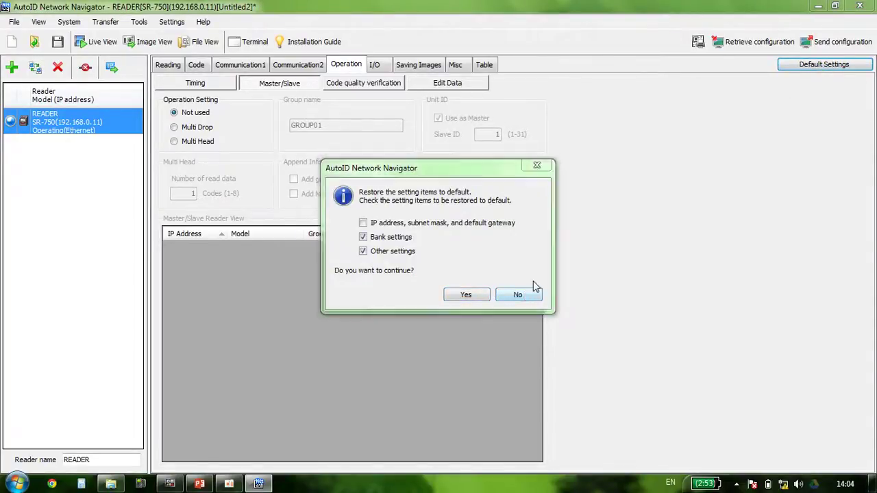
left_click(823, 64)
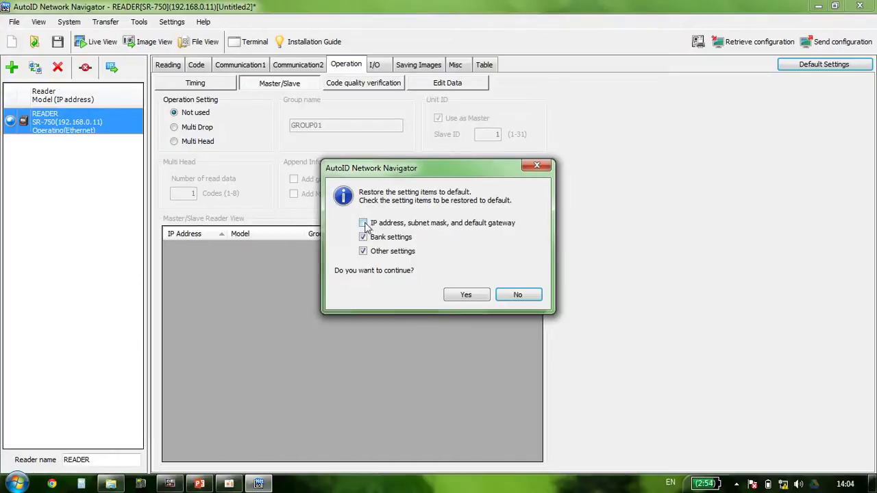
left_click(363, 224)
left_click(466, 295)
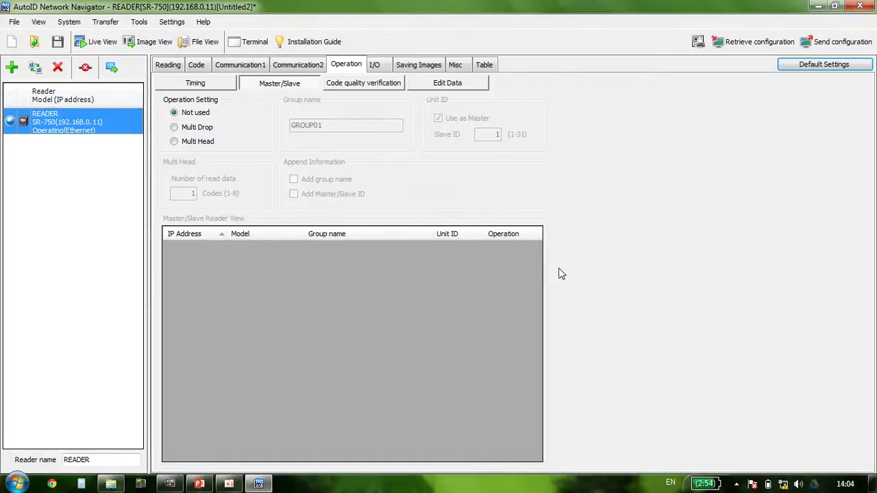
- Set the reader's Ethernet IP address to 192.168.0.11, declining to send the configuration with the address 192.168.0.100
left_click(199, 67)
left_click(244, 67)
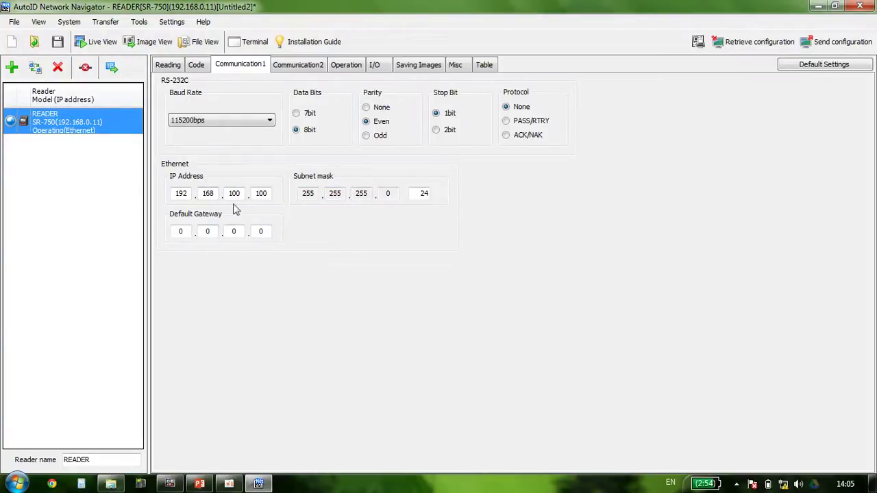
left_click_drag(239, 195, 203, 199)
type("0")
left_click(827, 44)
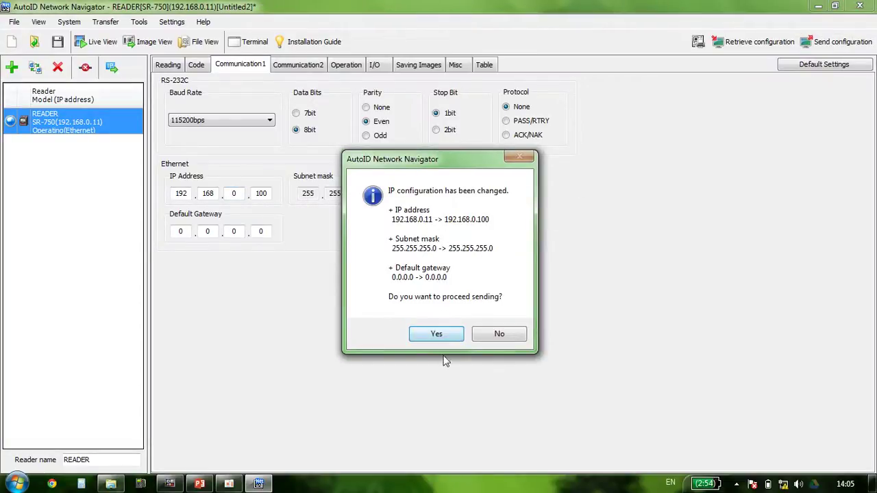
left_click(499, 335)
double_click(269, 193)
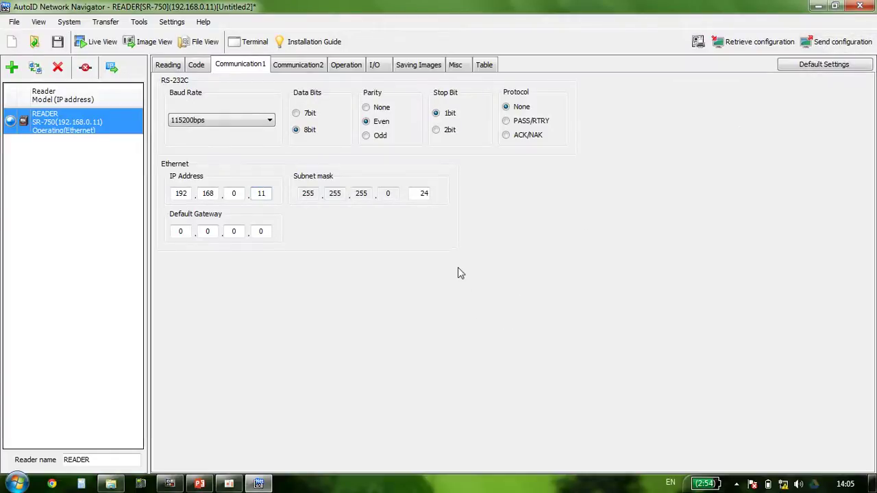
left_click(56, 134)
- Check the camera image in the reading settings with Monitor, and stop monitoring
left_click(169, 67)
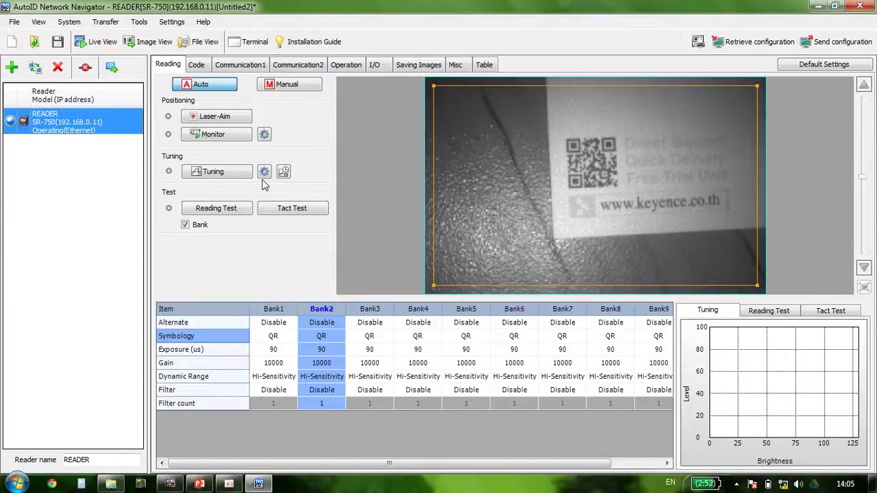
left_click(215, 137)
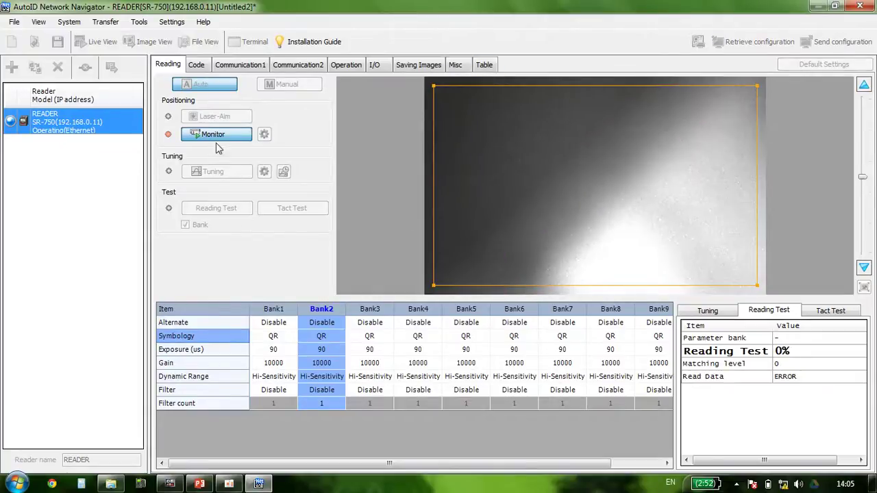
left_click(216, 145)
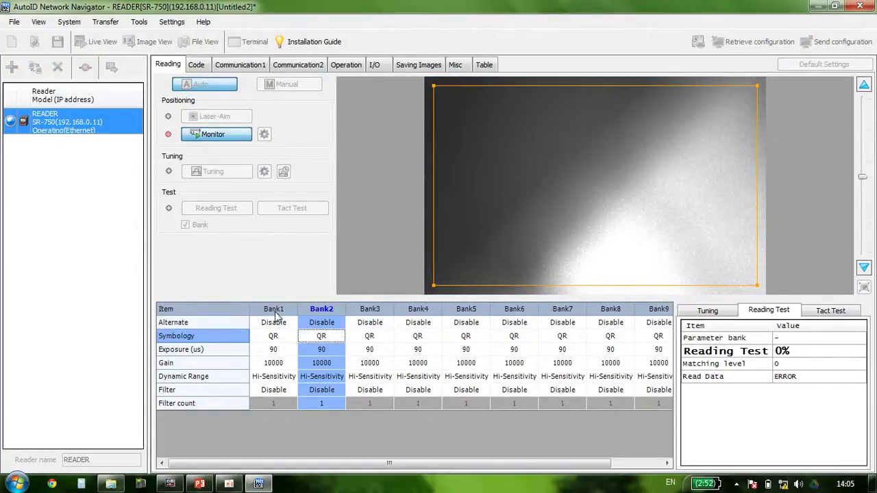
left_click(232, 137)
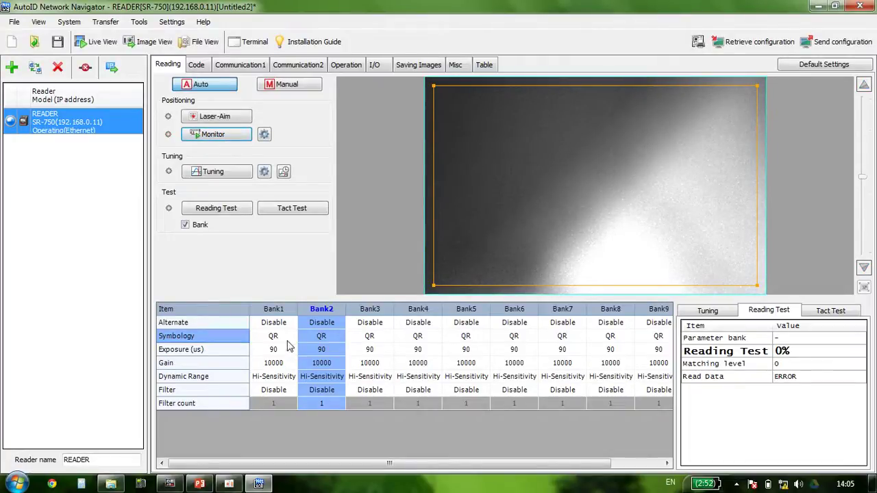
- Run Tuning on Bank1 with the QR code in view, and dismiss the completion message
left_click(275, 309)
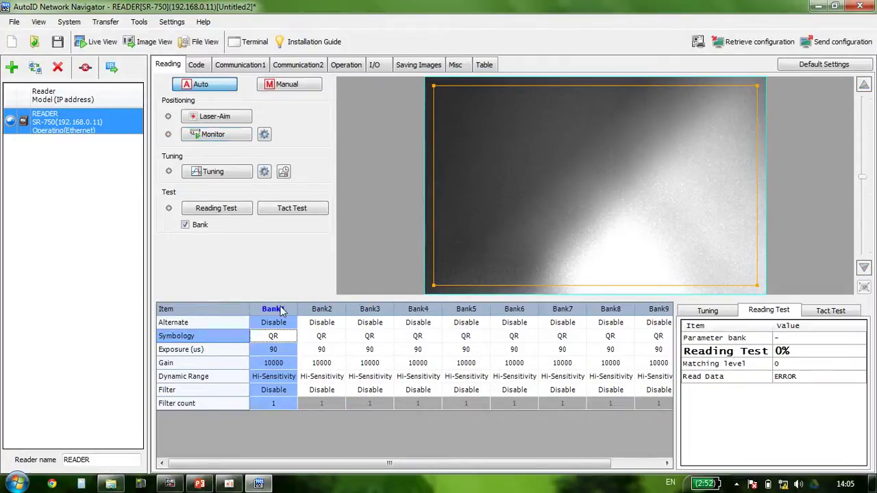
left_click(214, 172)
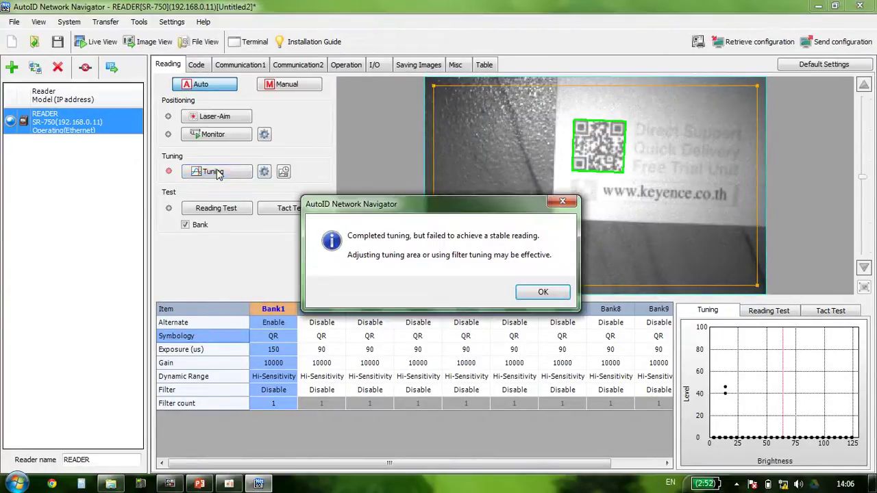
left_click(543, 292)
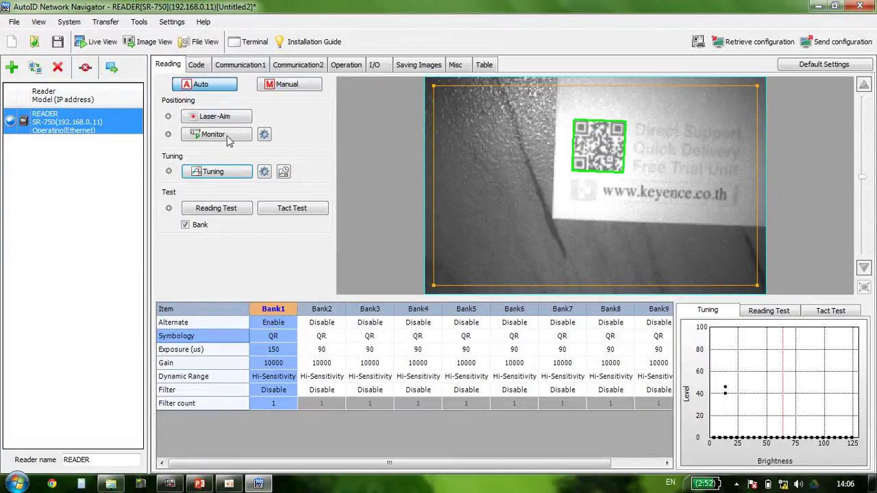
- Watch the incoming QR read data in the terminal, and close the terminal
left_click(252, 42)
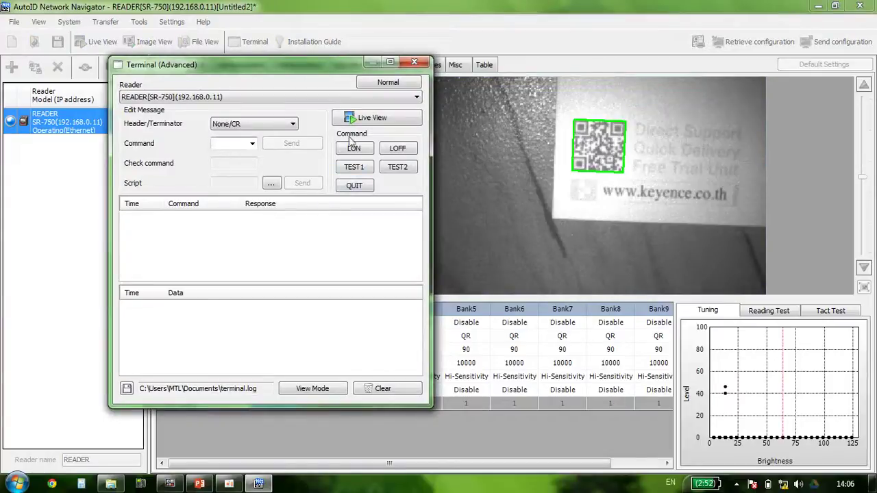
left_click_drag(316, 70, 462, 56)
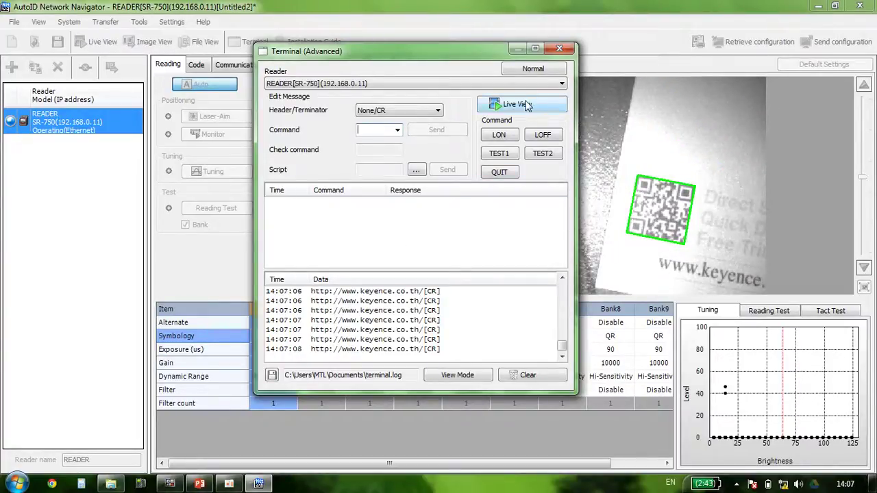
left_click(559, 48)
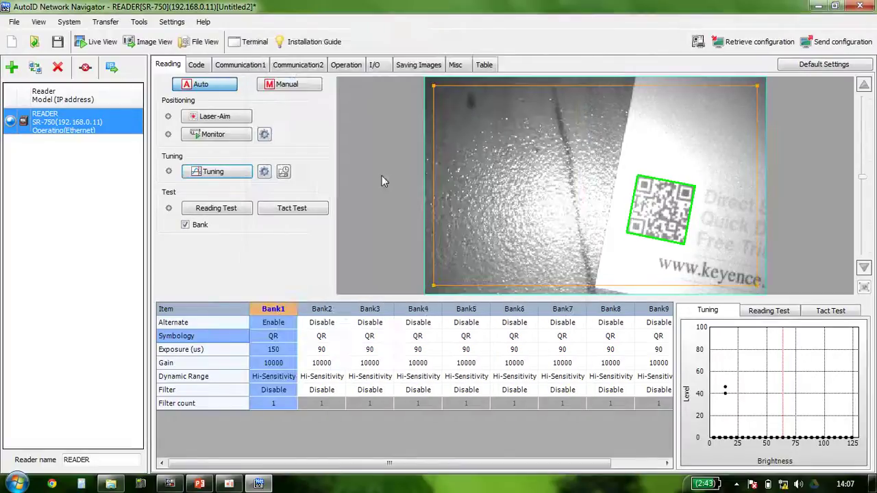
- Set the output data format to an STX header and an ETX terminator, and send the configuration to the reader
left_click(245, 66)
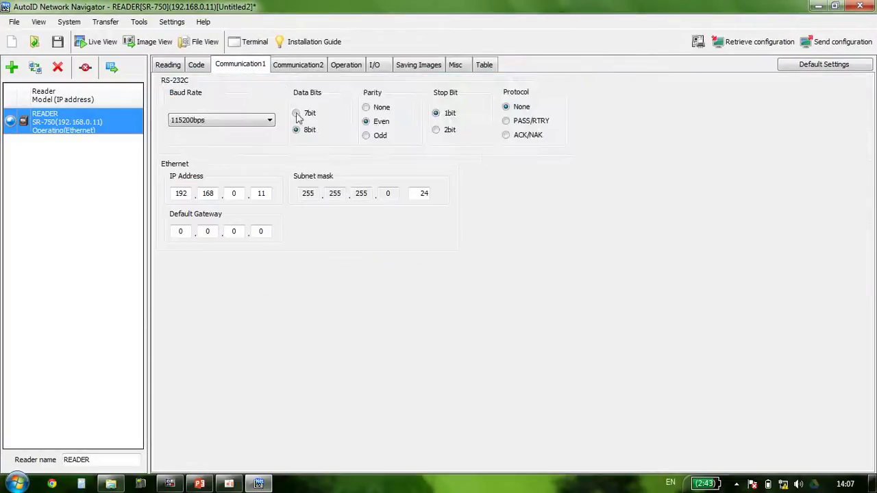
left_click(300, 66)
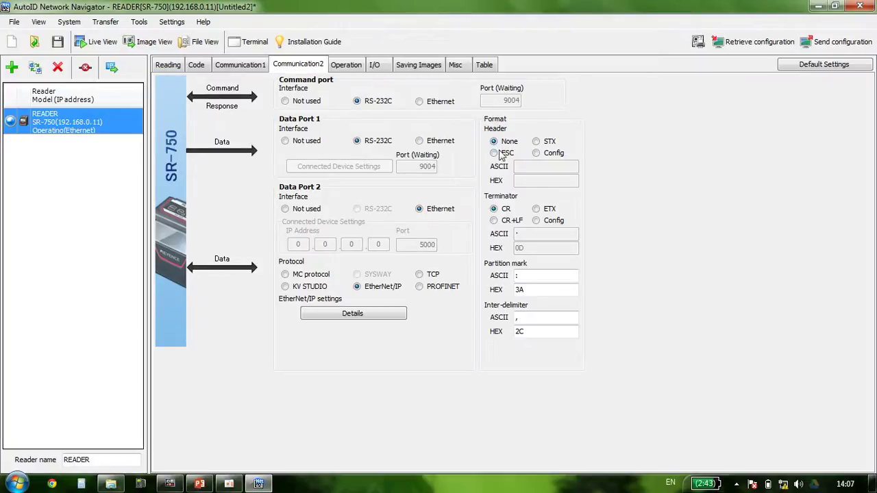
left_click(536, 143)
left_click(536, 209)
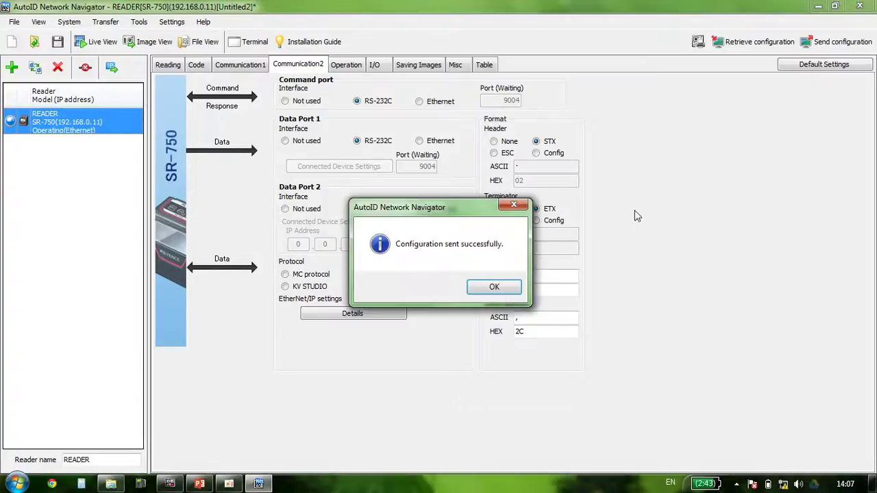
left_click(501, 287)
- Check the incoming read data in the terminal for the header and terminator, clear the data log, and close the terminal
left_click(251, 42)
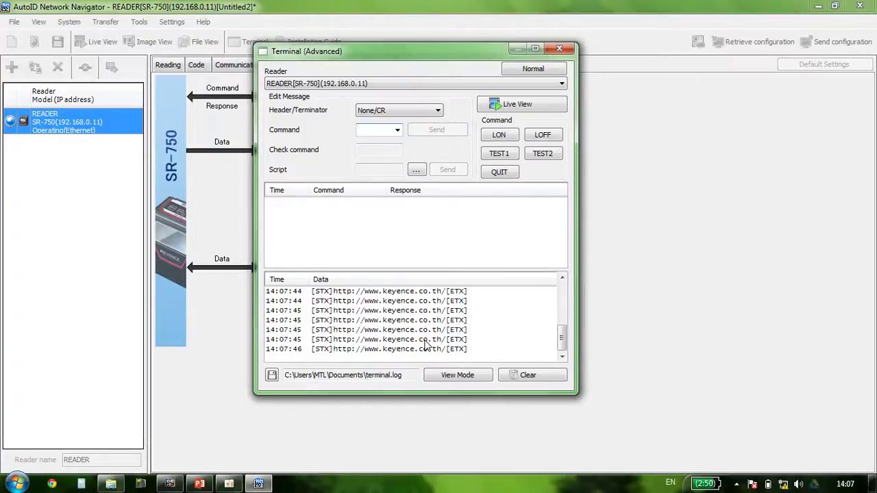
left_click(533, 378)
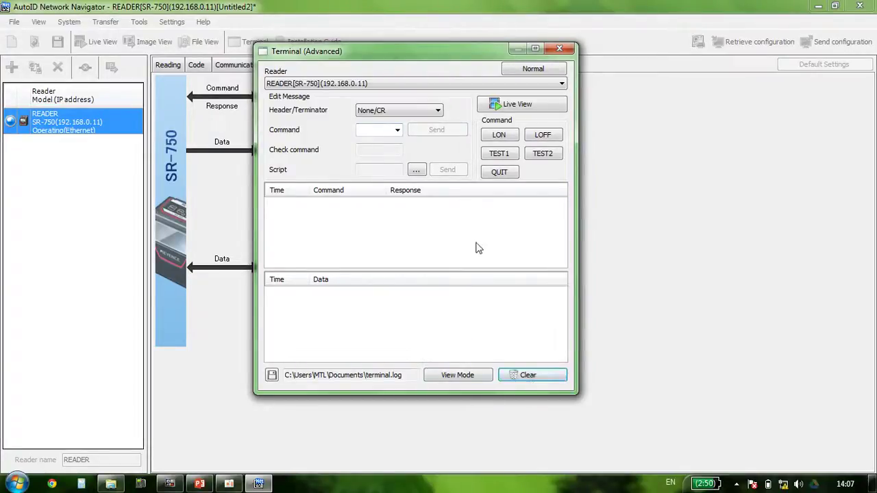
left_click(559, 48)
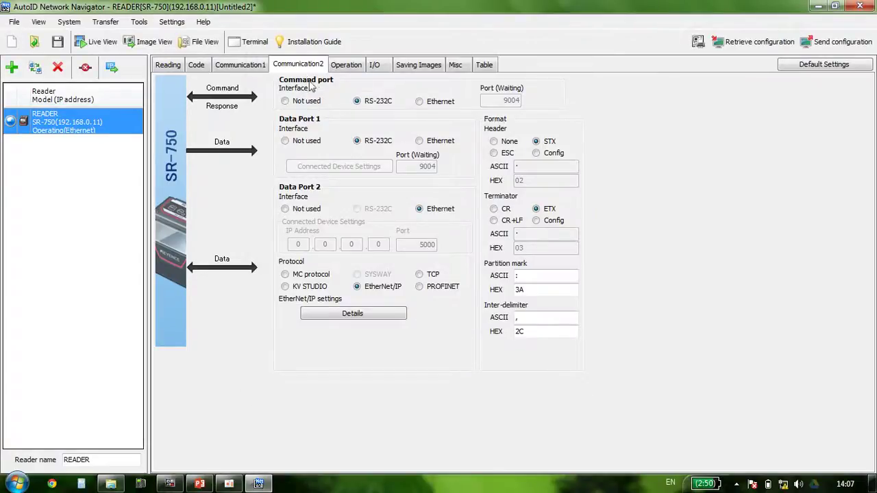
left_click(248, 41)
left_click(559, 48)
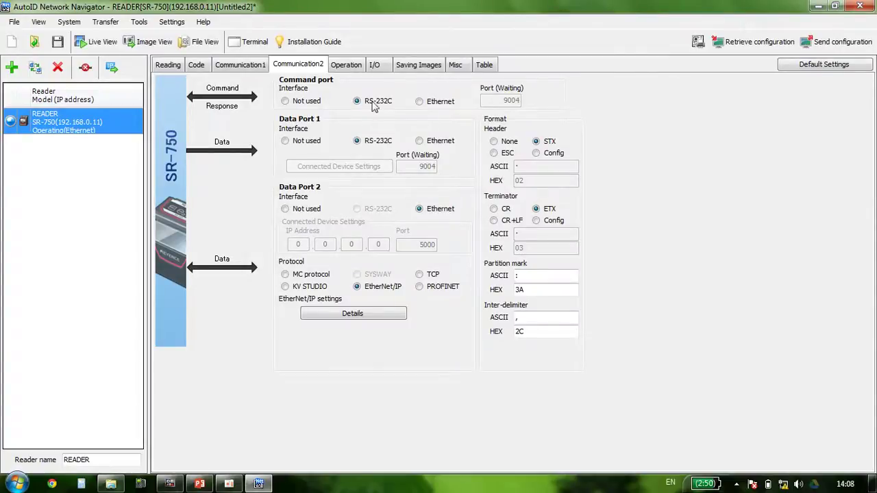
- Set the data format back to no header and a CR terminator
left_click(496, 141)
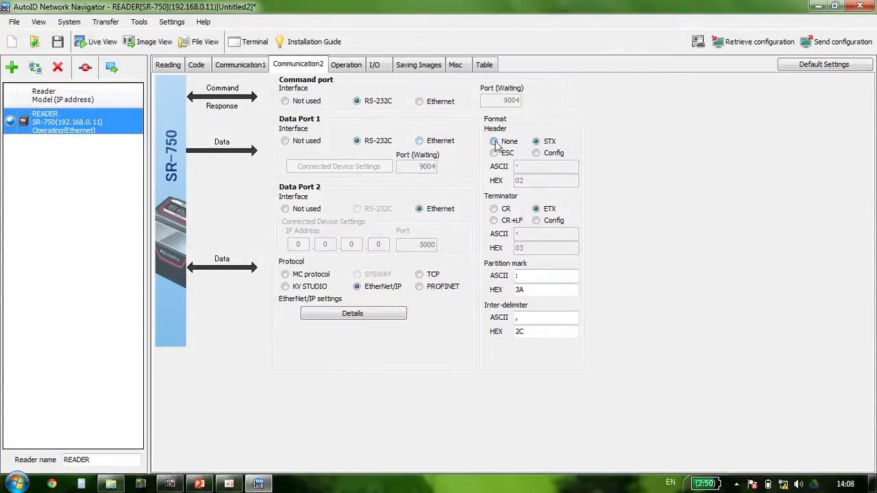
left_click(494, 211)
- Review the Operation, I/O, Saving Images and Misc settings, ending with the Table overview of all parameters
left_click(348, 65)
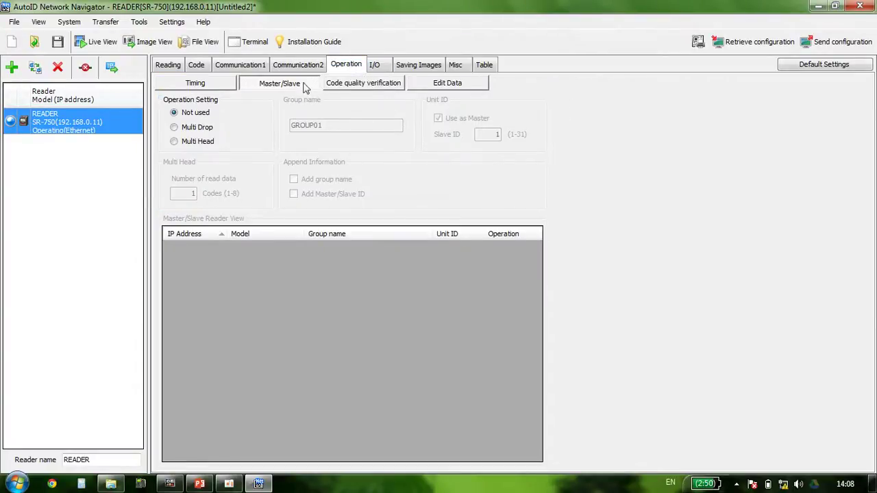
left_click(381, 66)
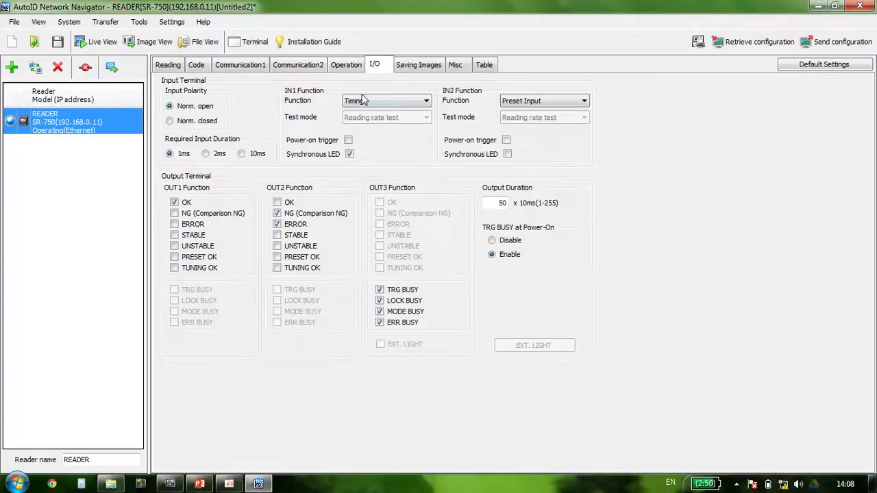
left_click(420, 65)
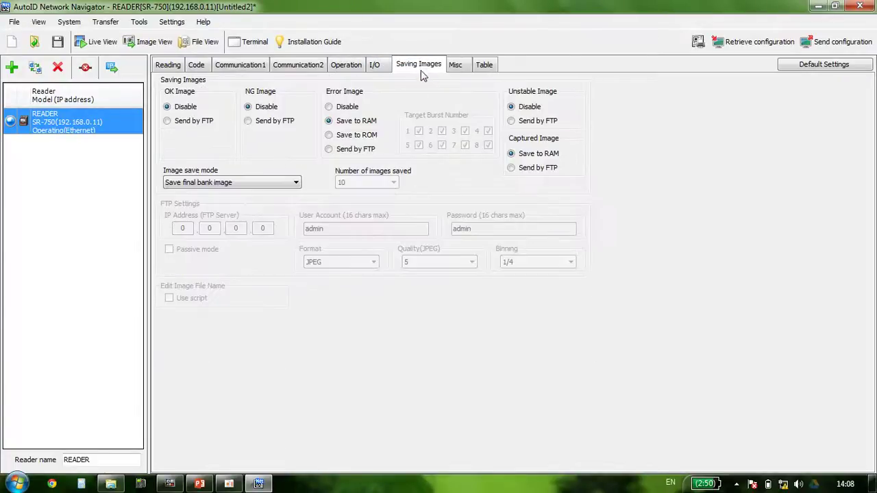
left_click(458, 66)
left_click(488, 67)
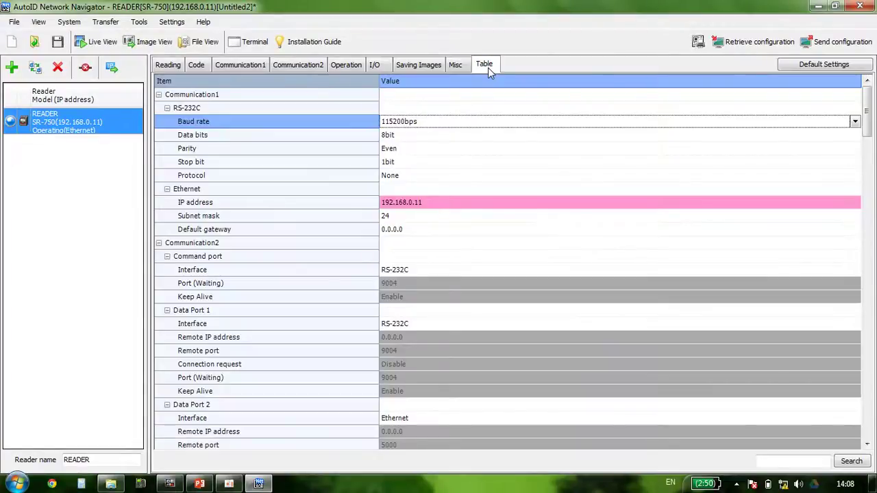
- Go through every settings category again in order, from Reading and Code through Communication to Misc and Table
left_click(168, 65)
left_click(196, 65)
left_click(236, 65)
left_click(302, 66)
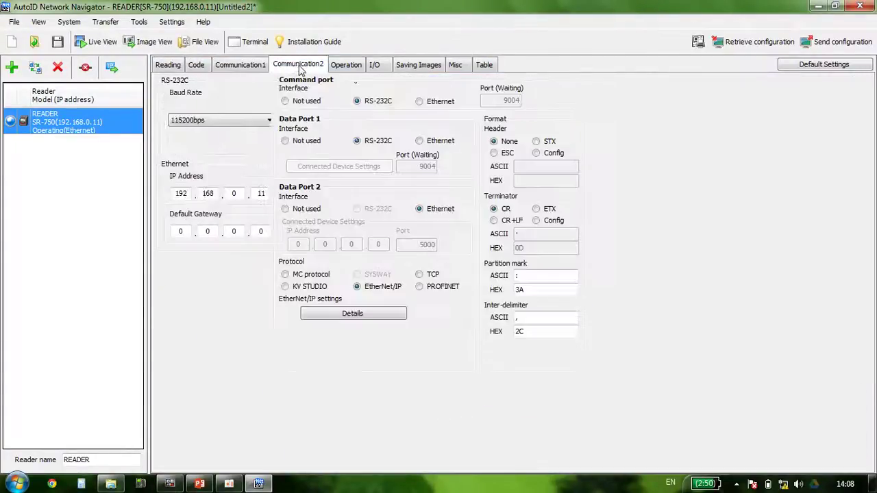
left_click(346, 66)
left_click(375, 66)
left_click(419, 65)
left_click(455, 65)
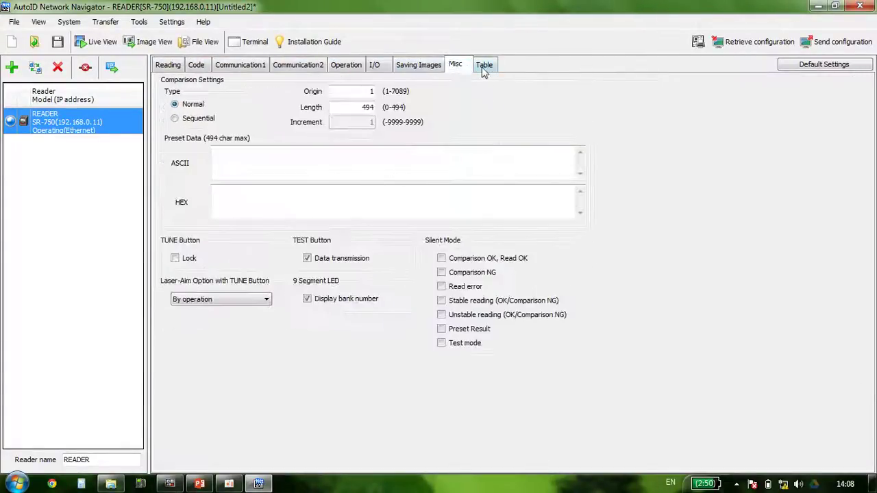
left_click(484, 65)
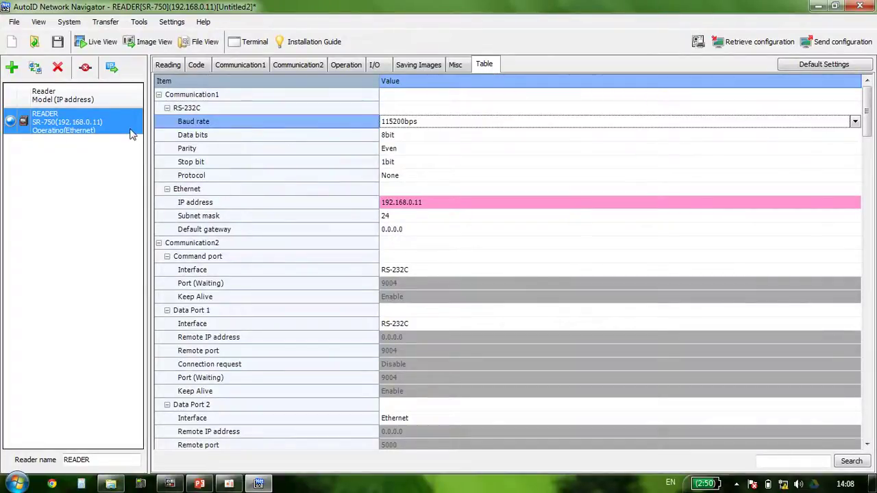